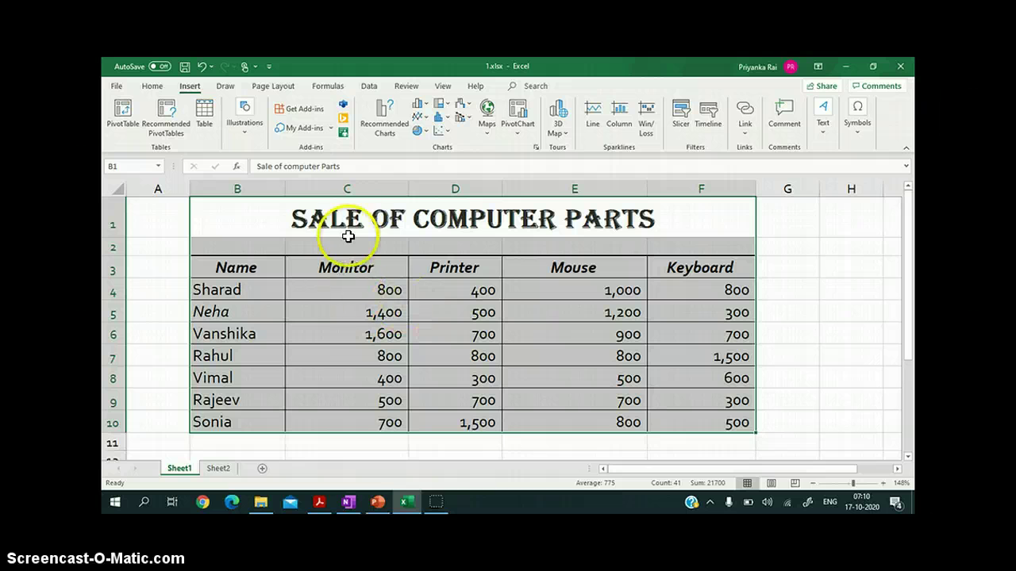
Open the recommended charts for the selected sales table and preview the Clustered Column and Clustered Bar suggestions
left_click(384, 125)
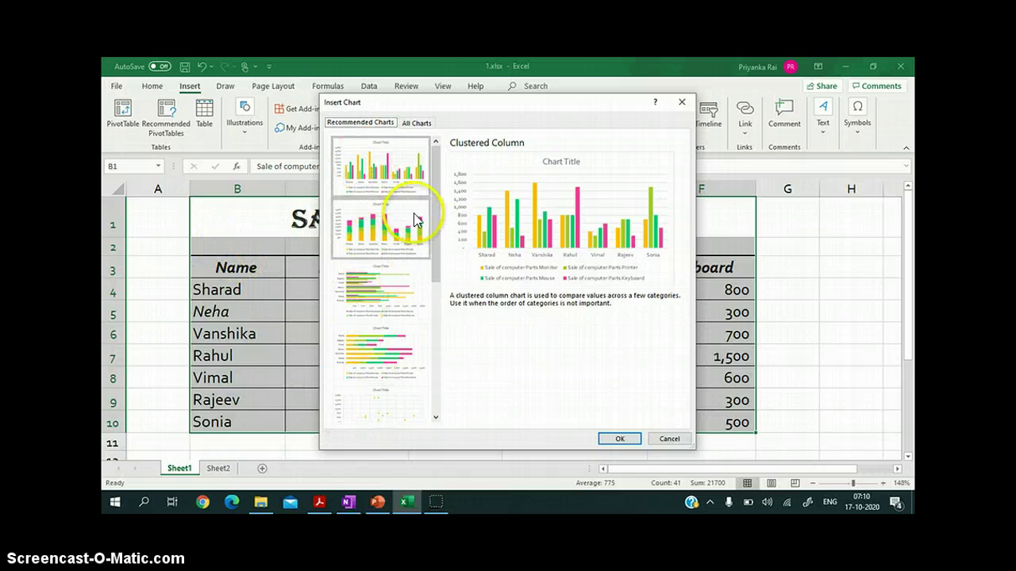
left_click(391, 173)
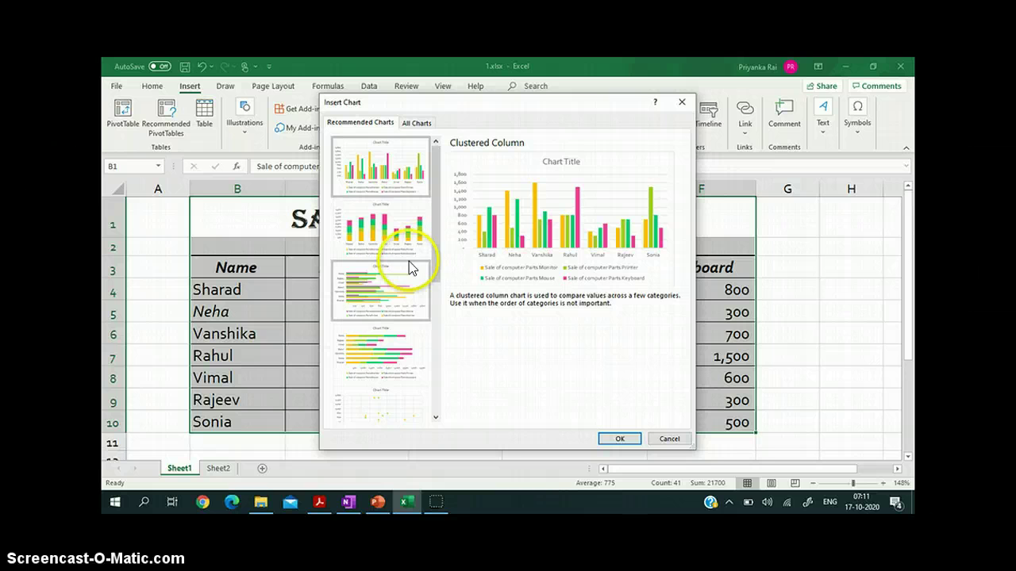
left_click(384, 291)
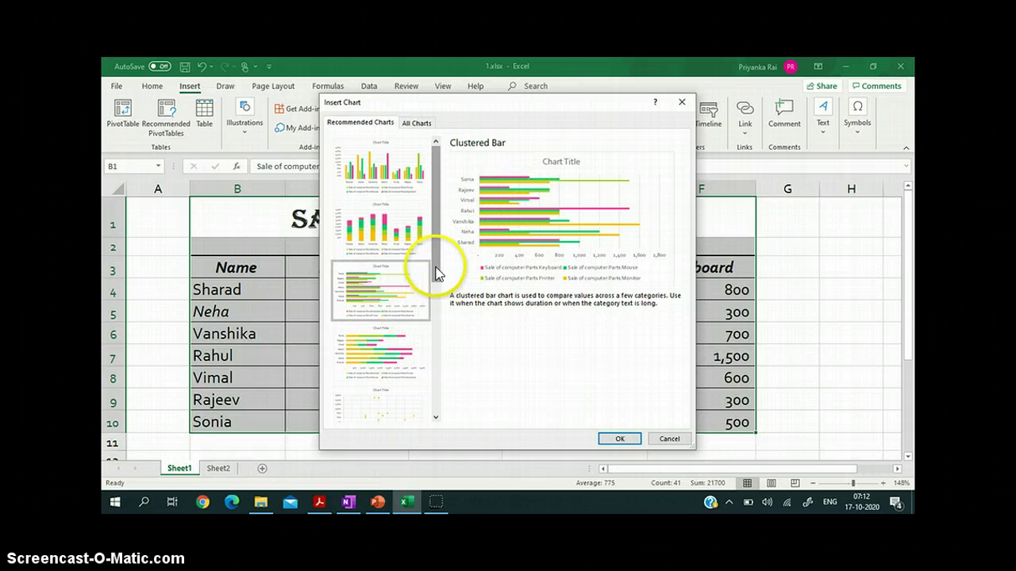
left_click_drag(436, 270, 438, 369)
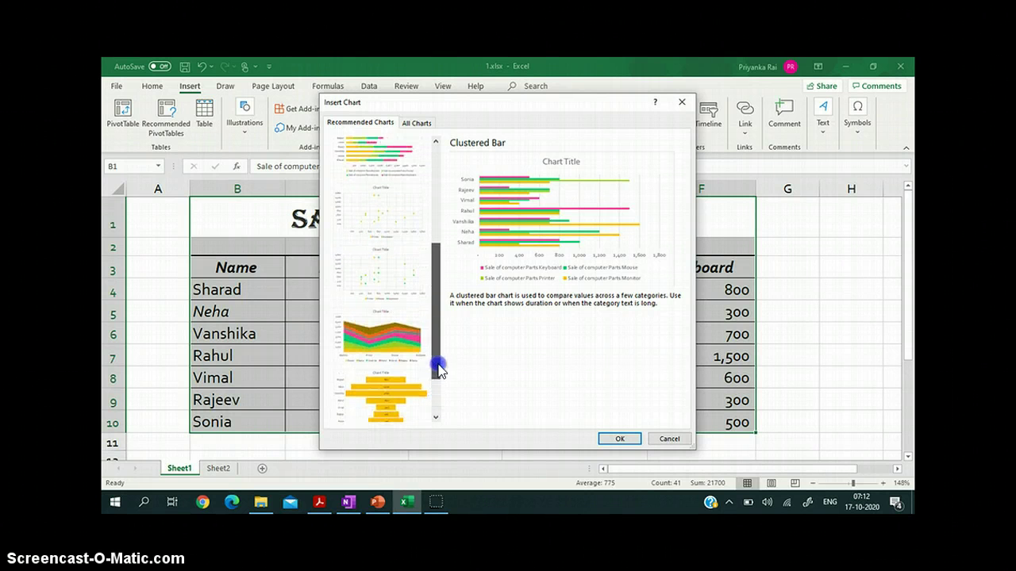
Browse all chart types and examine the enlarged preview of the first Line chart for the sales data
left_click(419, 124)
left_click(357, 186)
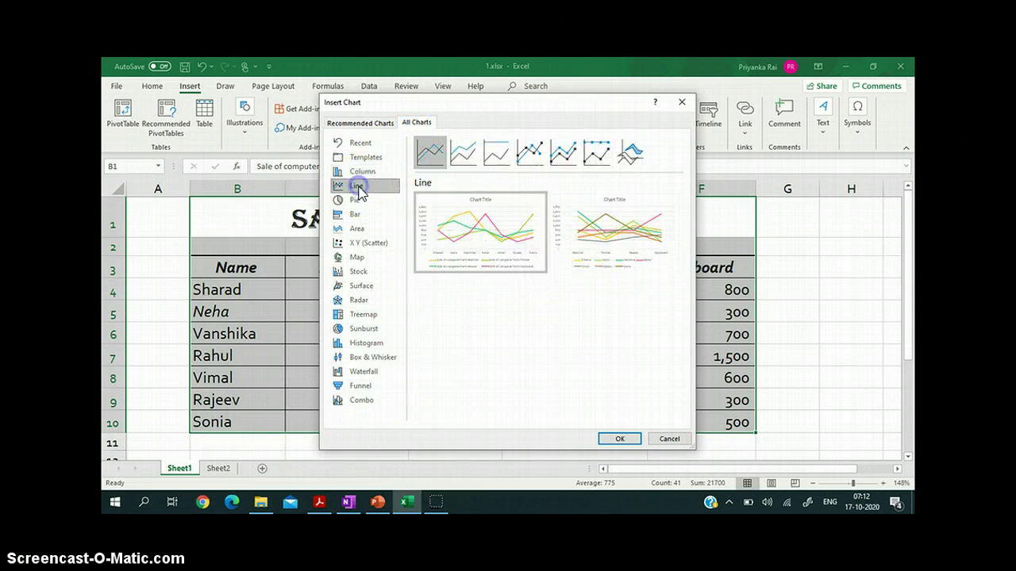
left_click(465, 256)
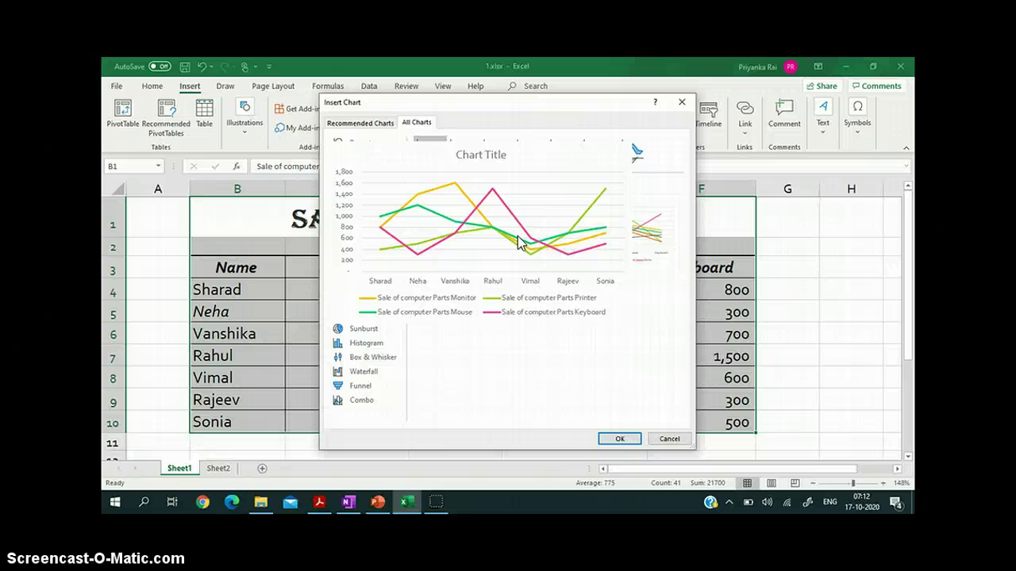
mouse_move(518, 234)
left_mouse_down()
mouse_move(517, 249)
mouse_move(511, 221)
left_mouse_up()
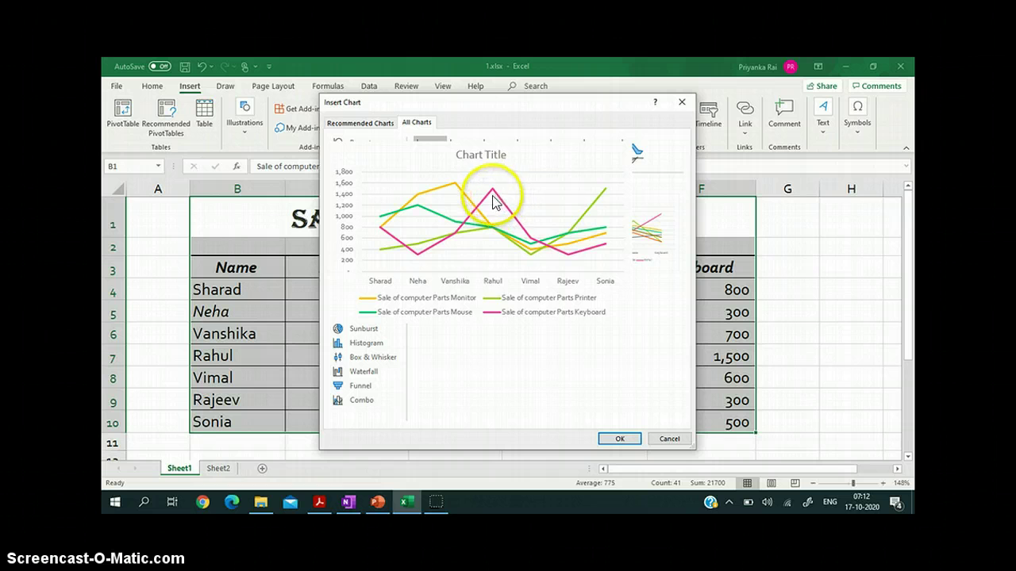
mouse_move(492, 192)
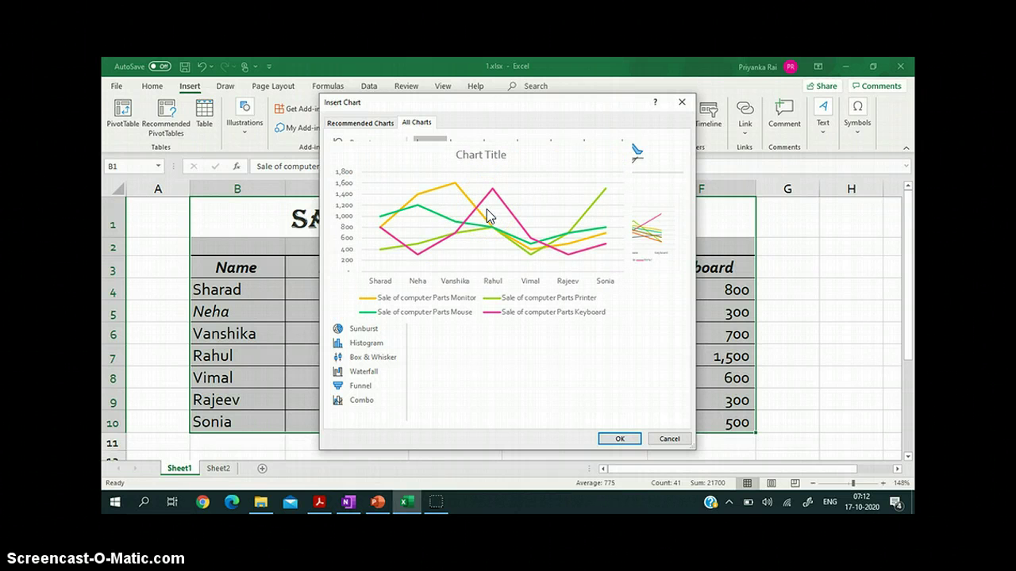
left_click_drag(486, 208, 479, 213)
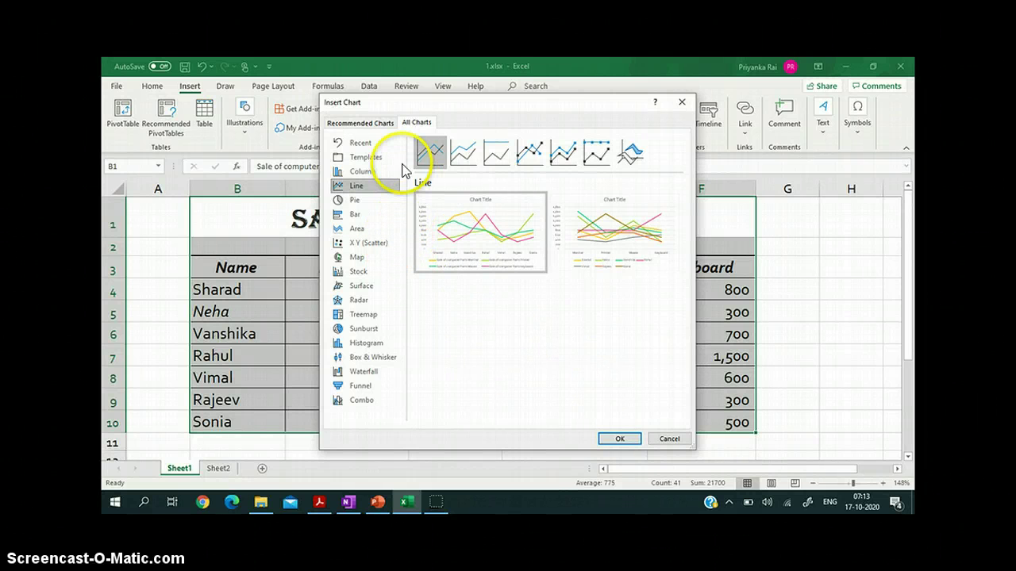
Return to the recommended charts and preview the Stacked Area chart with its description
left_click(364, 123)
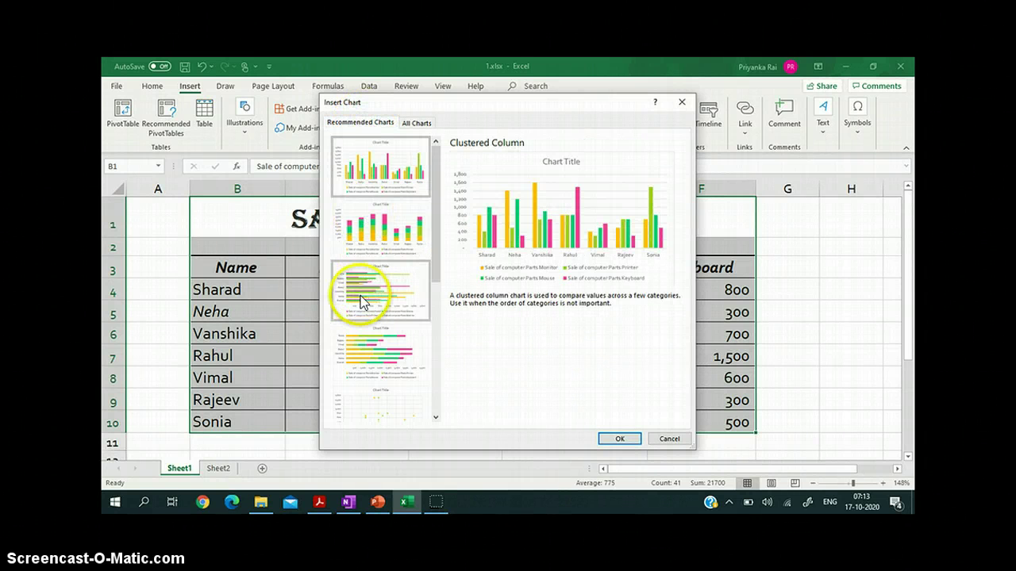
scroll(363, 283, "down", 5)
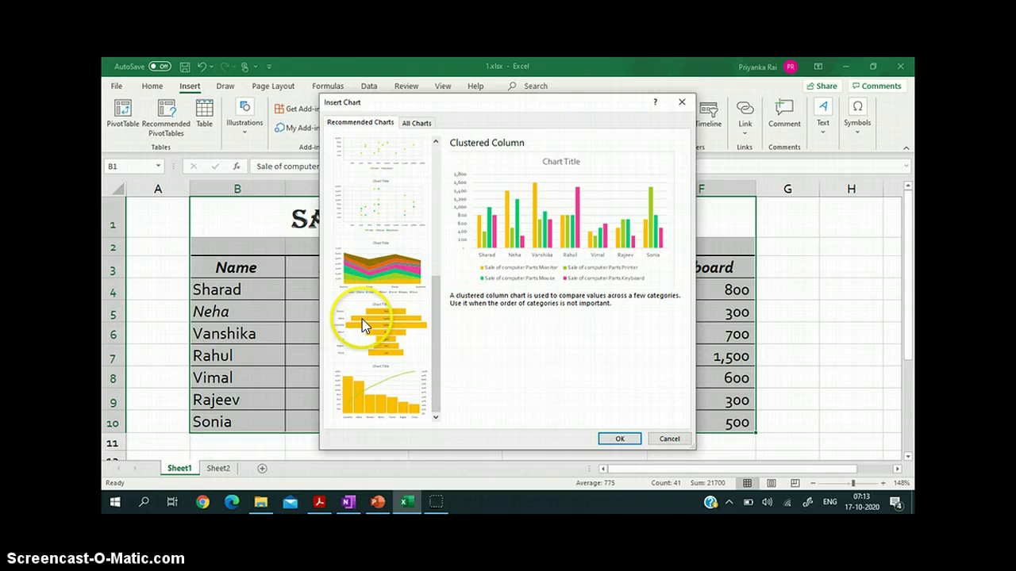
left_click(376, 278)
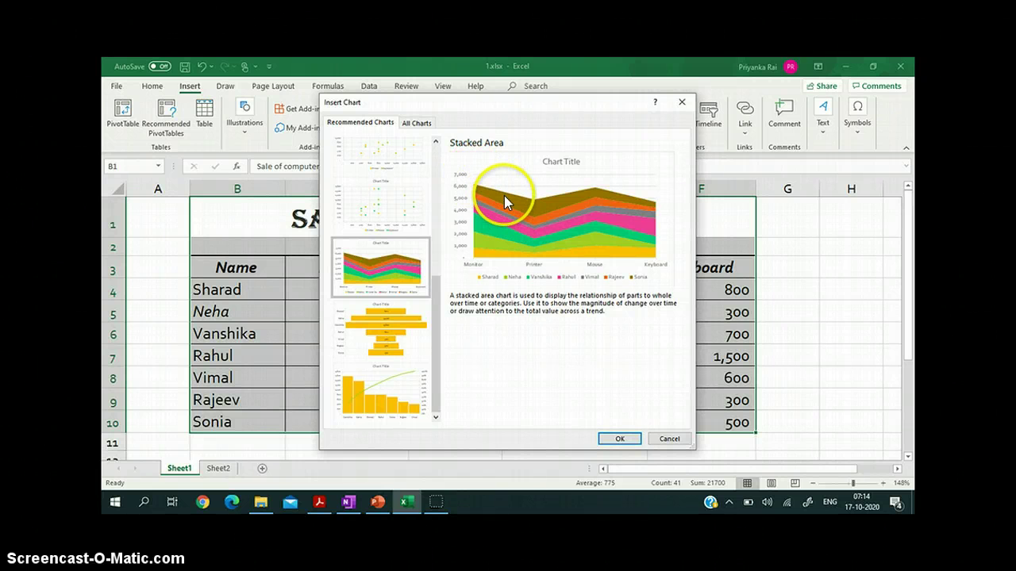
Preview the Pie chart type among all charts and examine how its slices represent each seller's monitor sales
left_click(416, 123)
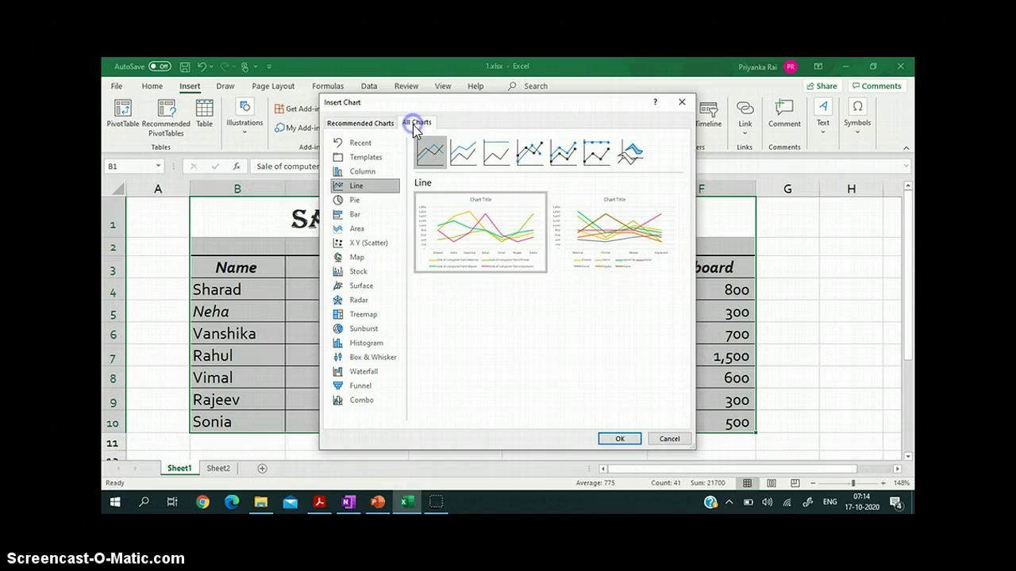
left_click(351, 201)
mouse_move(482, 277)
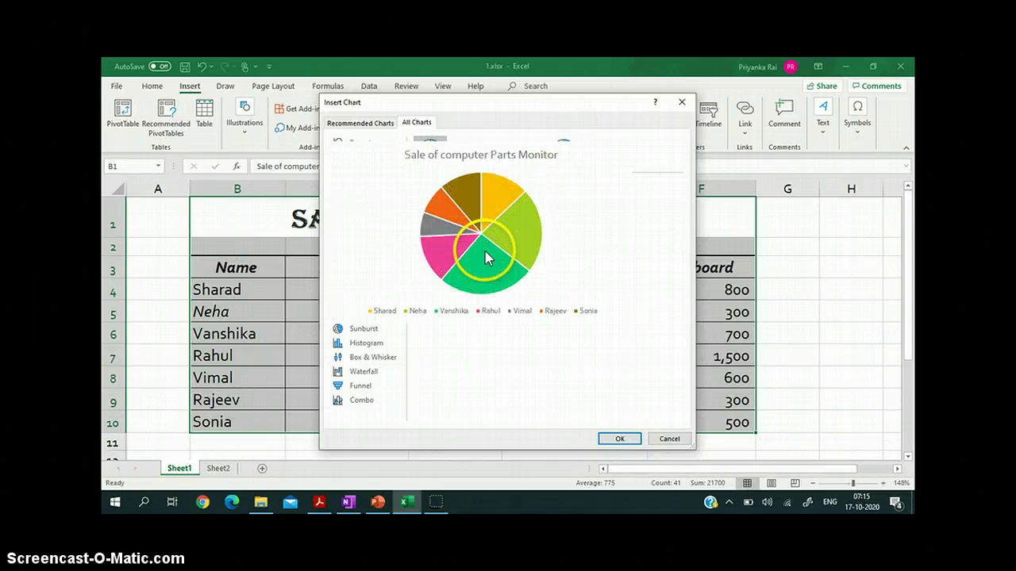
left_click(492, 239)
left_click(480, 235)
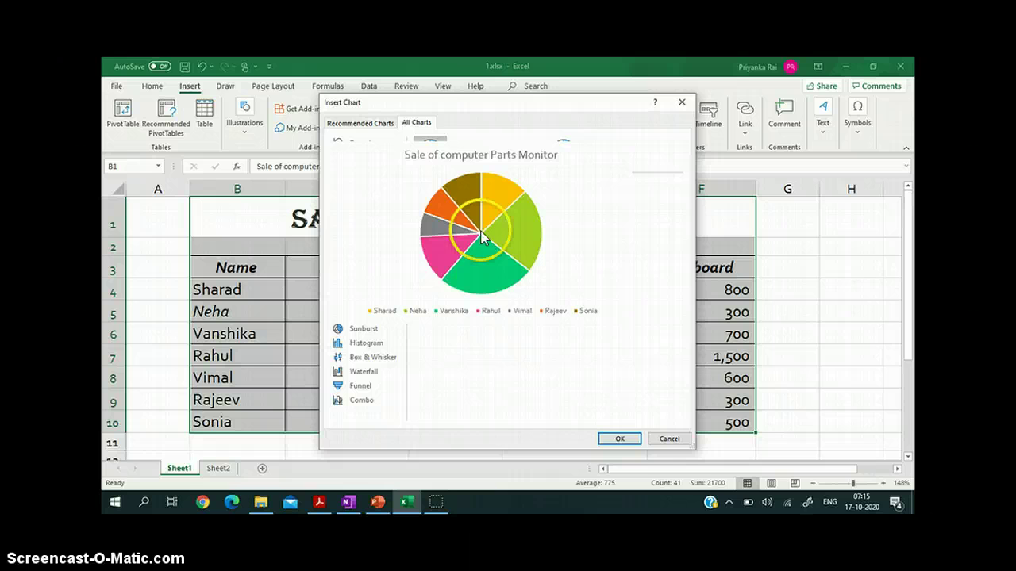
left_click(465, 249)
left_click(487, 258)
left_click(491, 252)
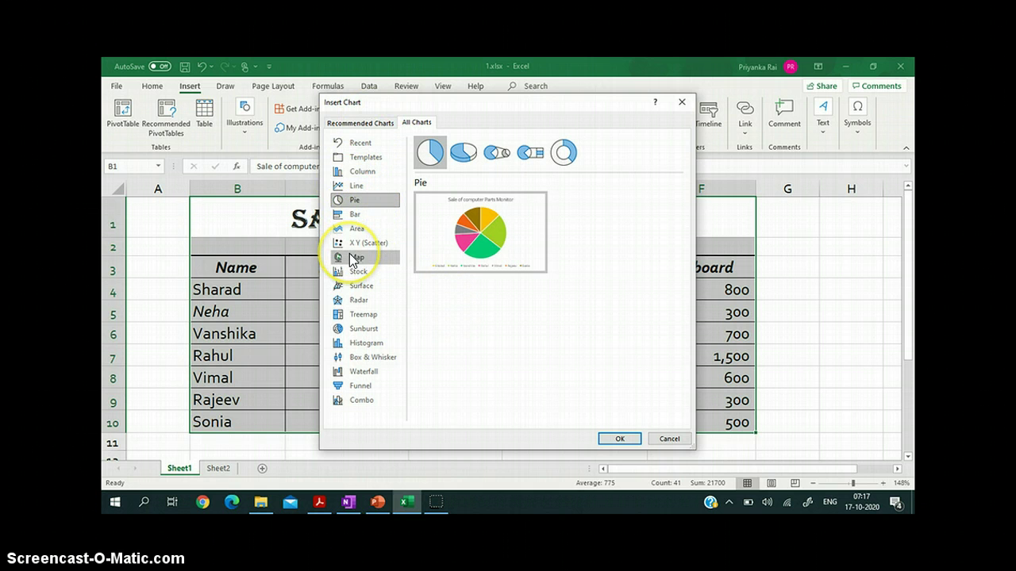
Preview the doughnut subtype of the Pie chart and examine its concentric rings in the enlarged preview
left_click(563, 153)
mouse_move(492, 236)
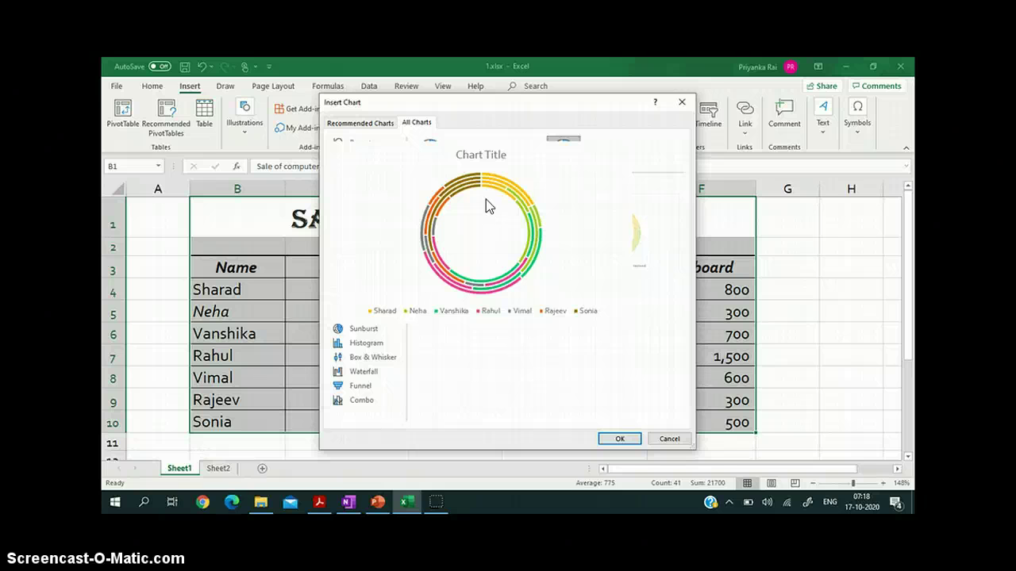
left_click(486, 198)
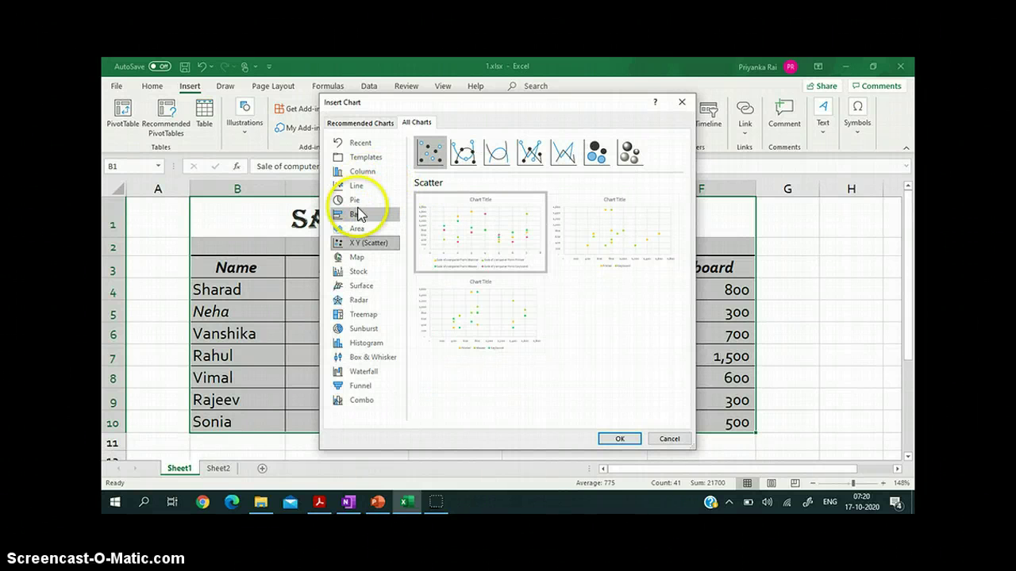
Preview the Radar and 3-D Surface chart types for the sales data, glancing at the recommended charts in between
left_click(354, 305)
mouse_move(469, 262)
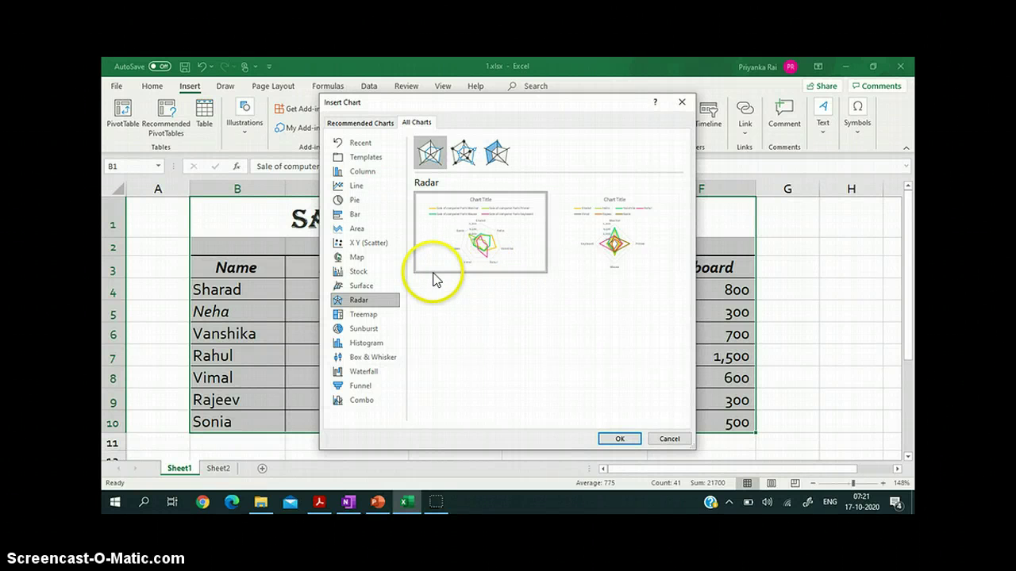
left_click(361, 123)
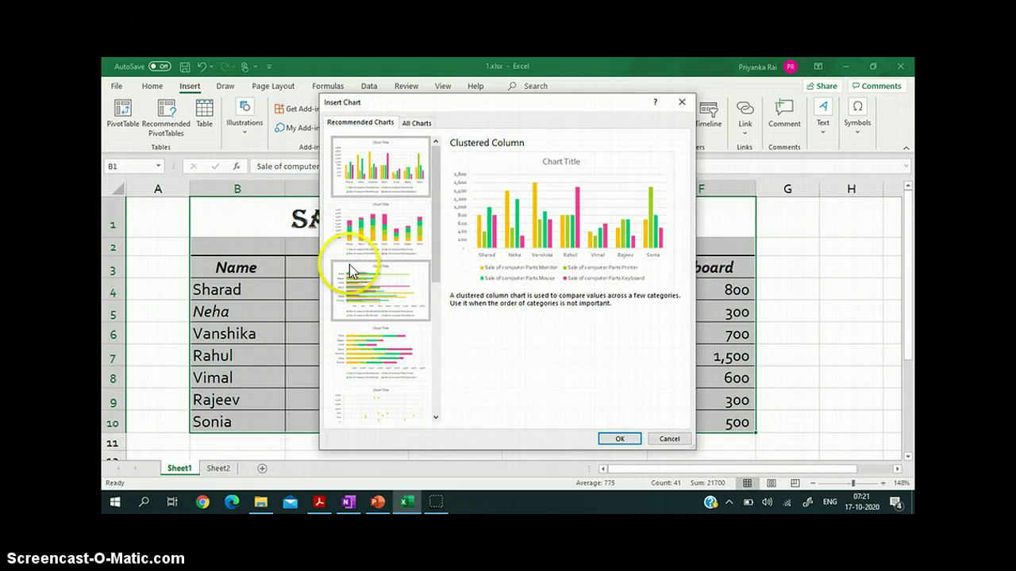
scroll(370, 270, "down", 5)
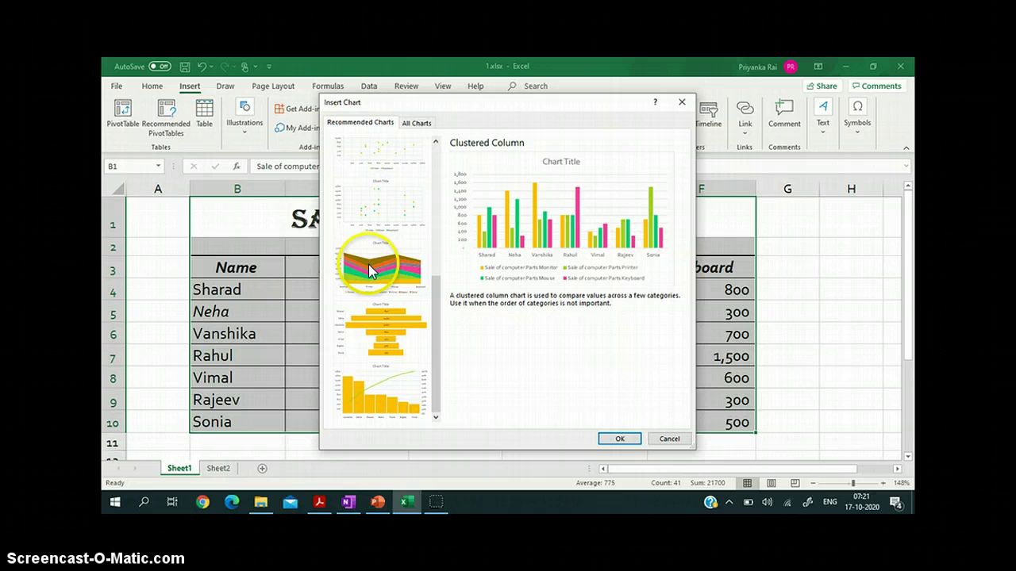
left_click(418, 125)
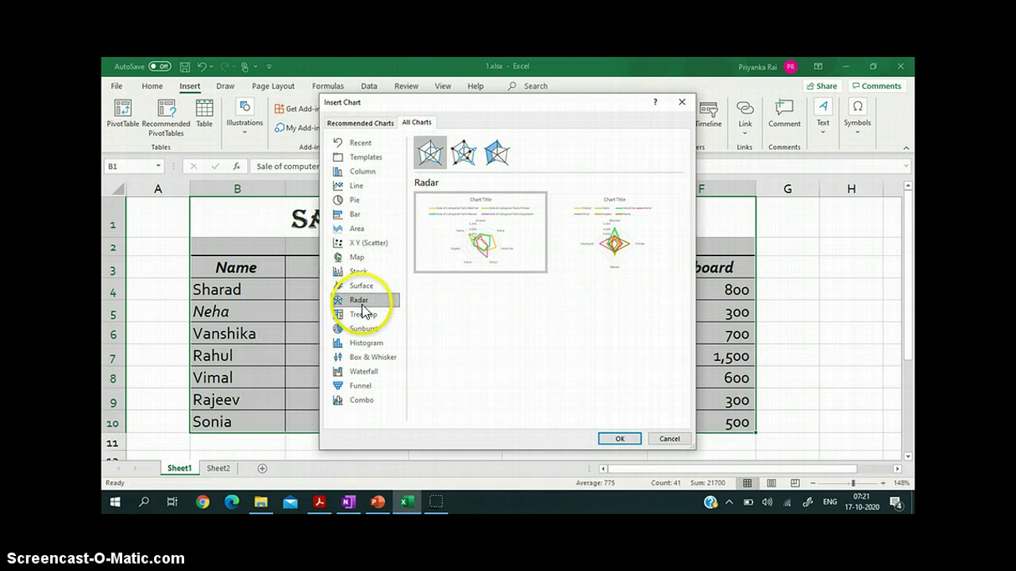
left_click(362, 286)
mouse_move(439, 232)
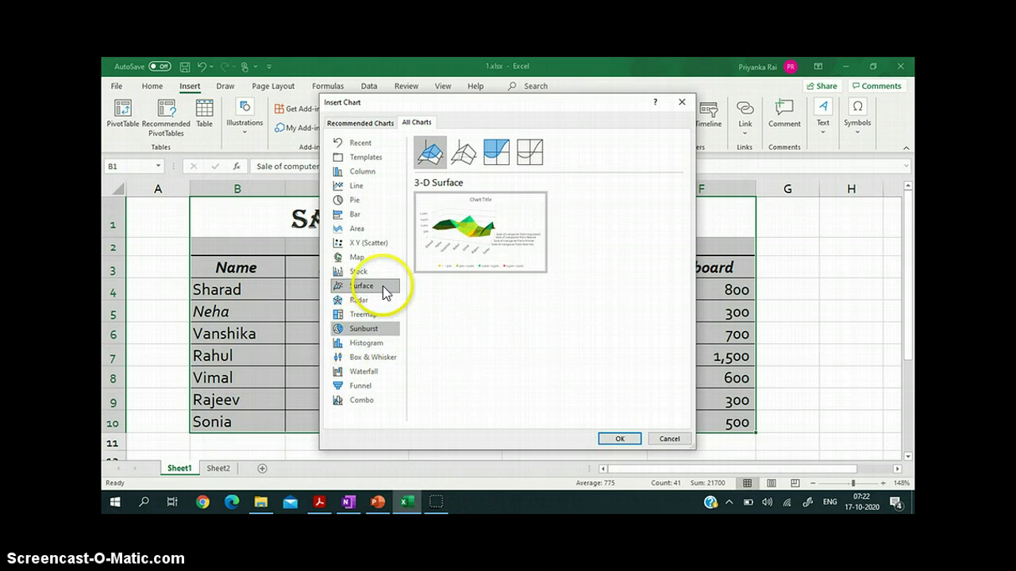
Preview the Stock chart type, comparing the High-Low-Close subtype with the second stock subtype in the enlarged preview
left_click(367, 272)
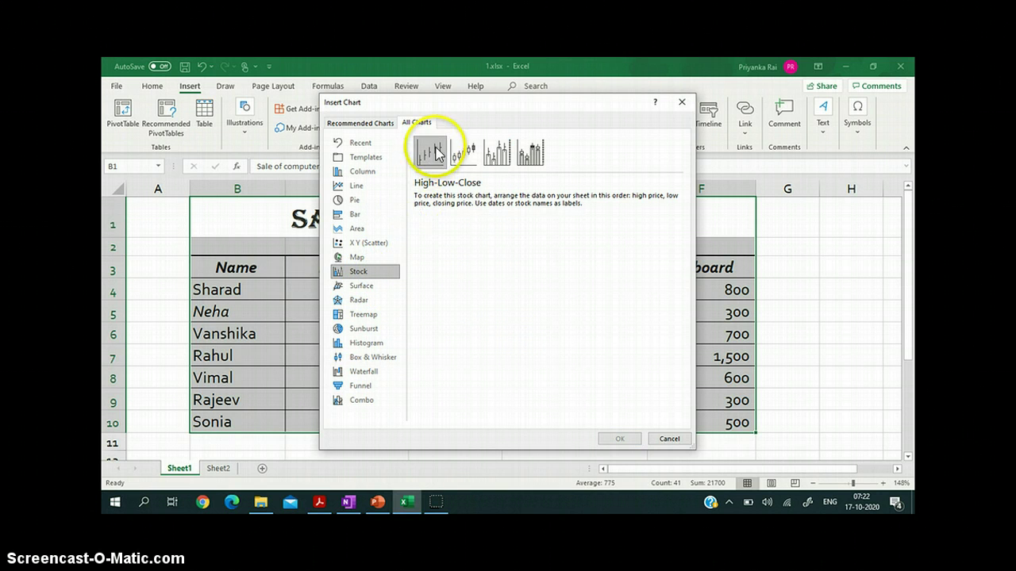
left_click(458, 154)
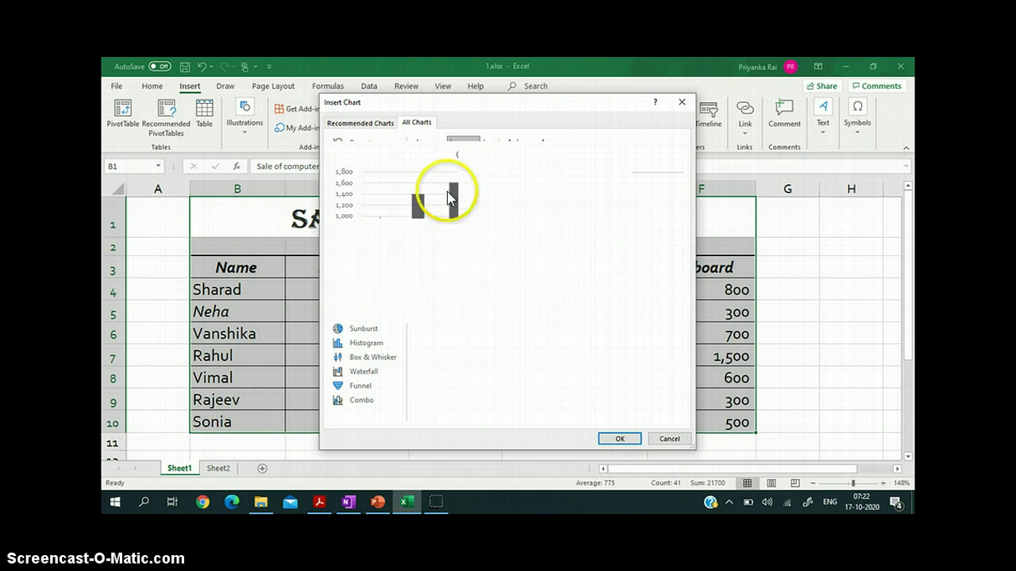
left_click(428, 152)
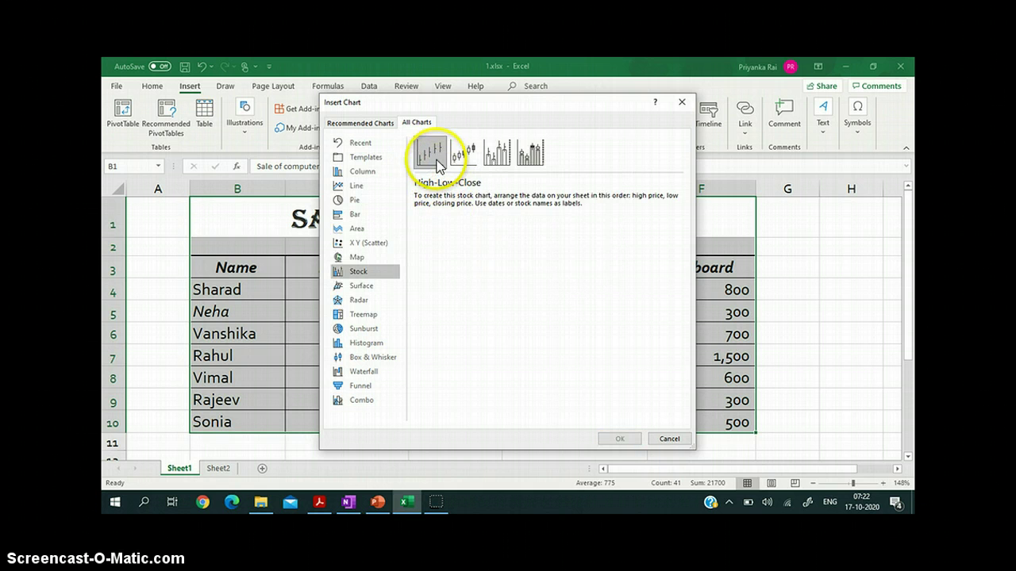
left_click(462, 153)
mouse_move(449, 227)
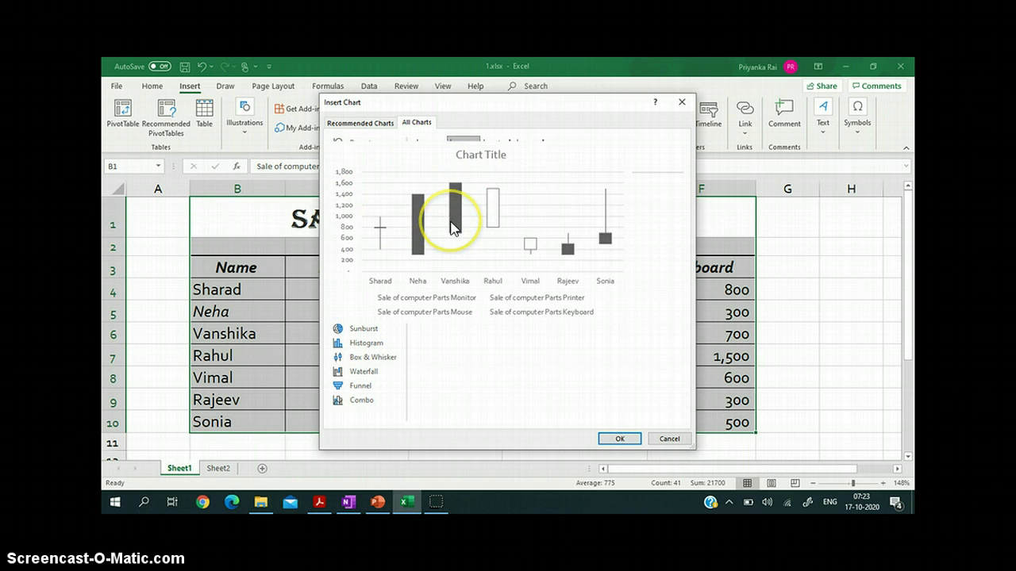